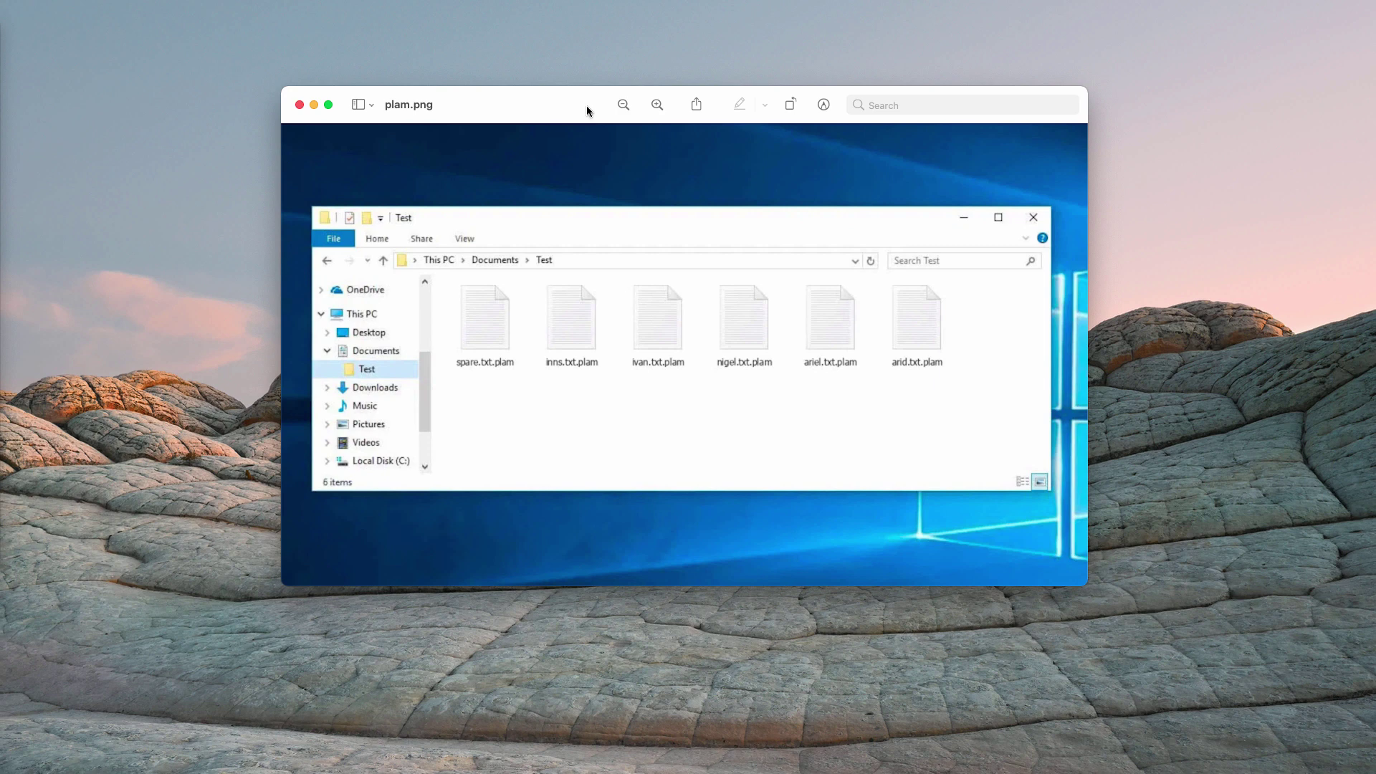
Close the Preview window showing plam.png, the Test folder of .plam files
left_click_drag(590, 104, 589, 103)
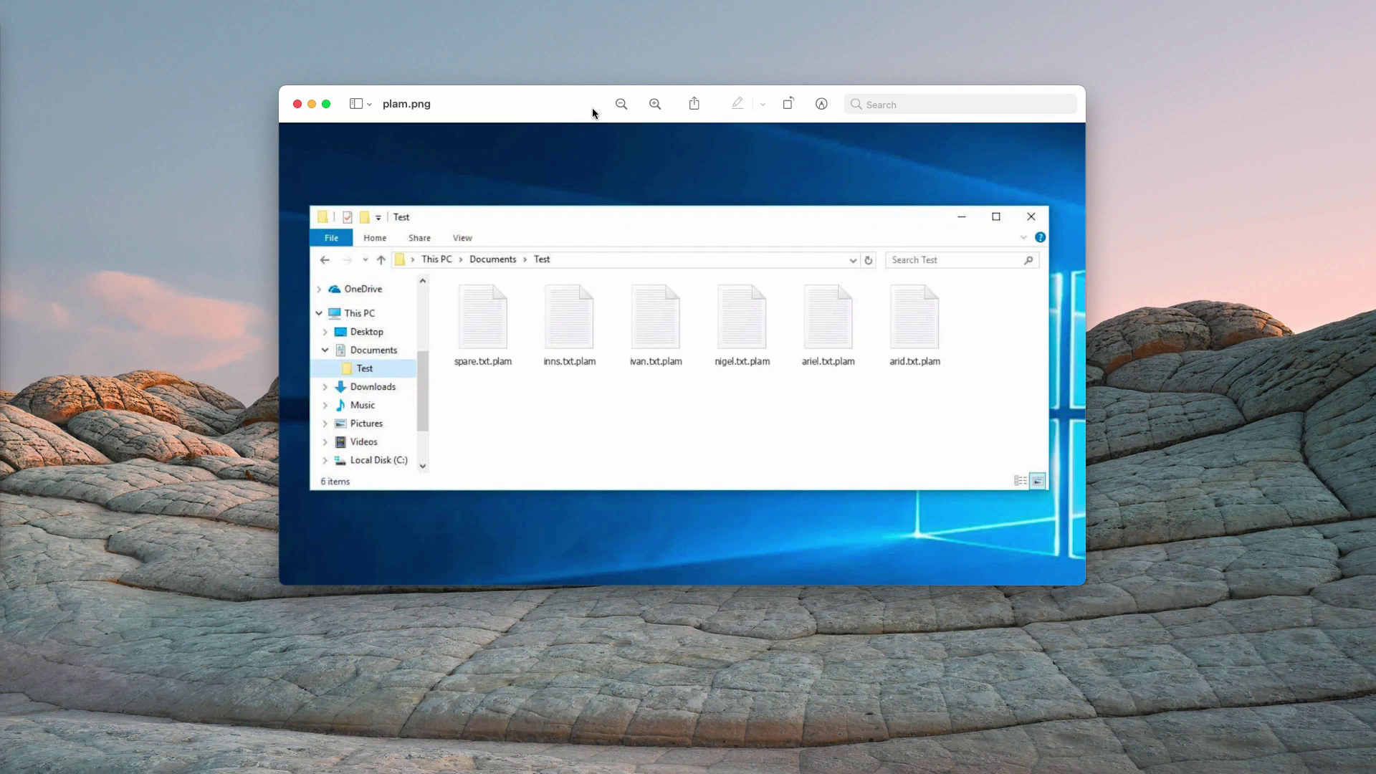
left_click_drag(592, 107, 590, 113)
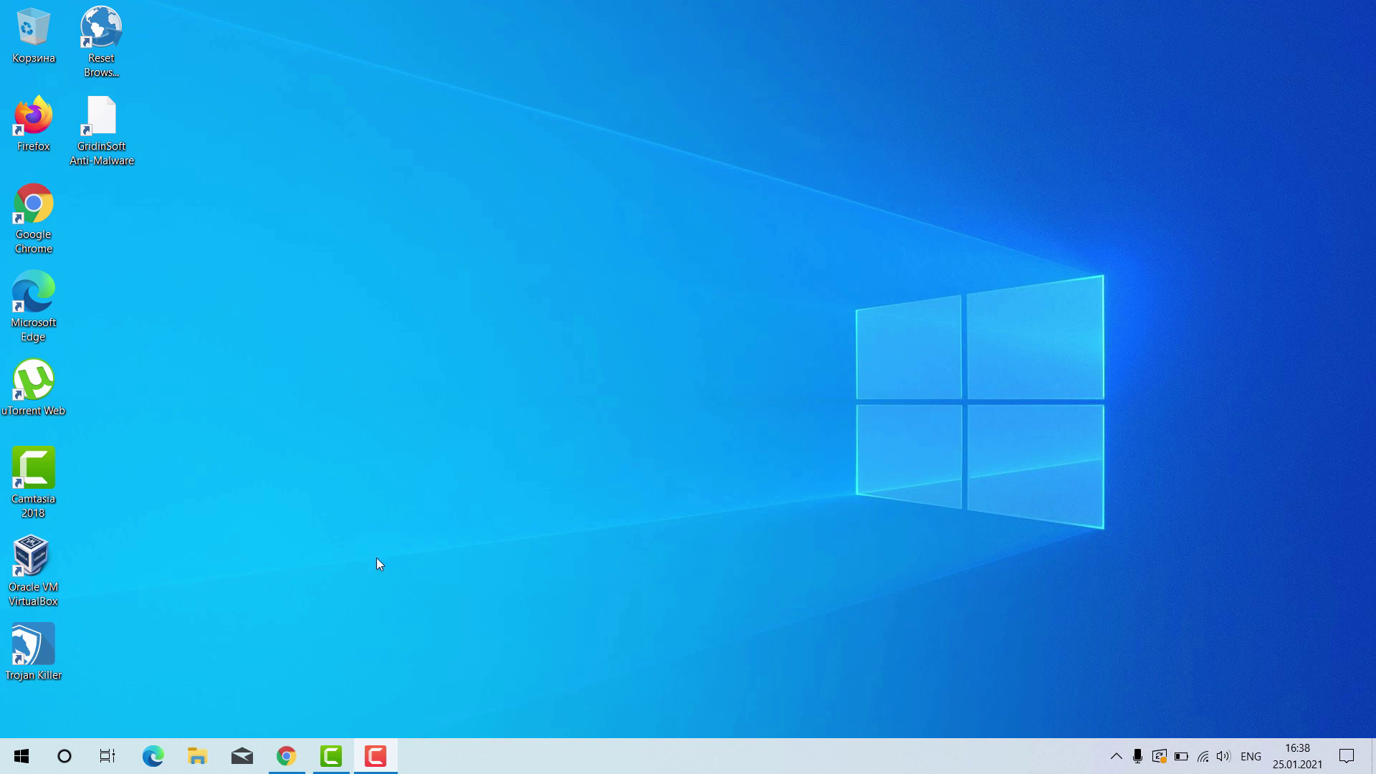
Bring Chrome forward and load system-tips.net/download-gridinsoft-anti-malware
left_click(286, 757)
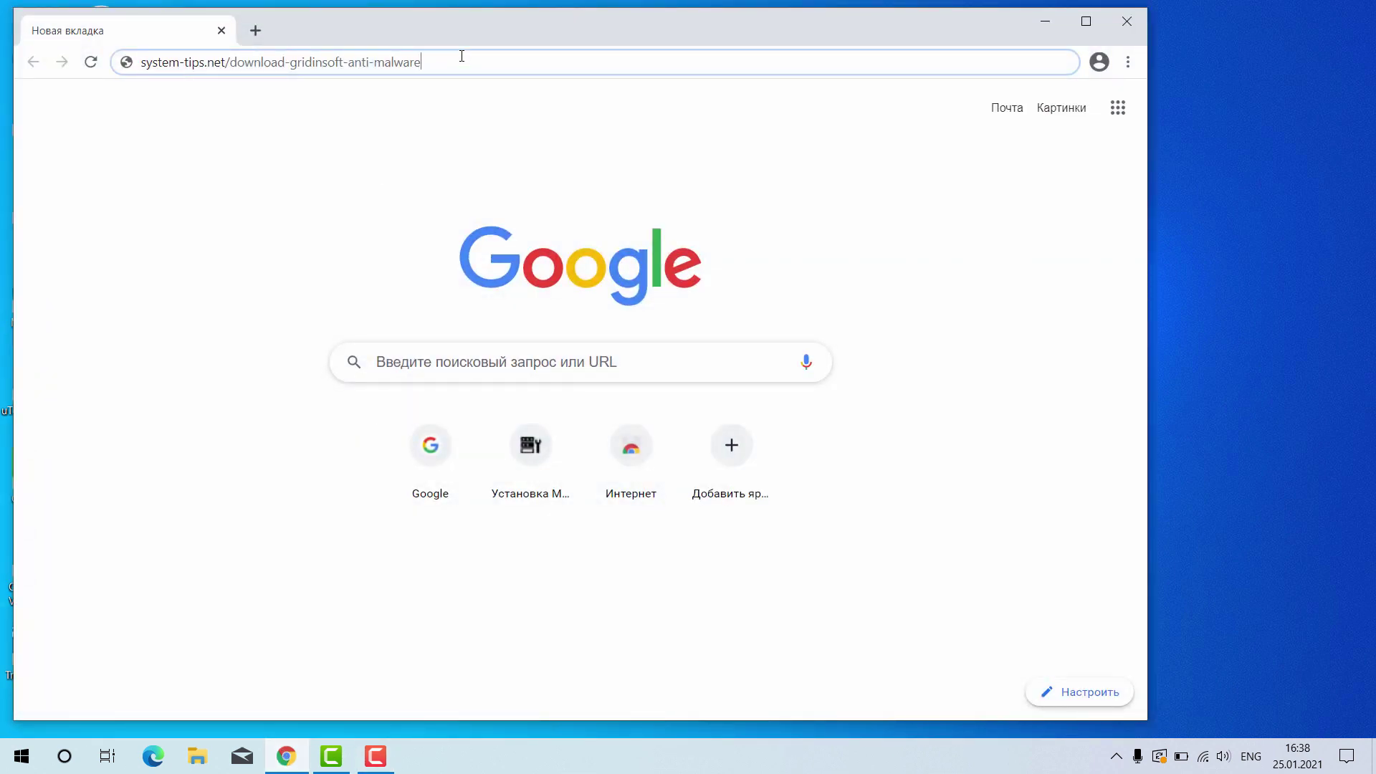
left_click_drag(470, 30, 492, 34)
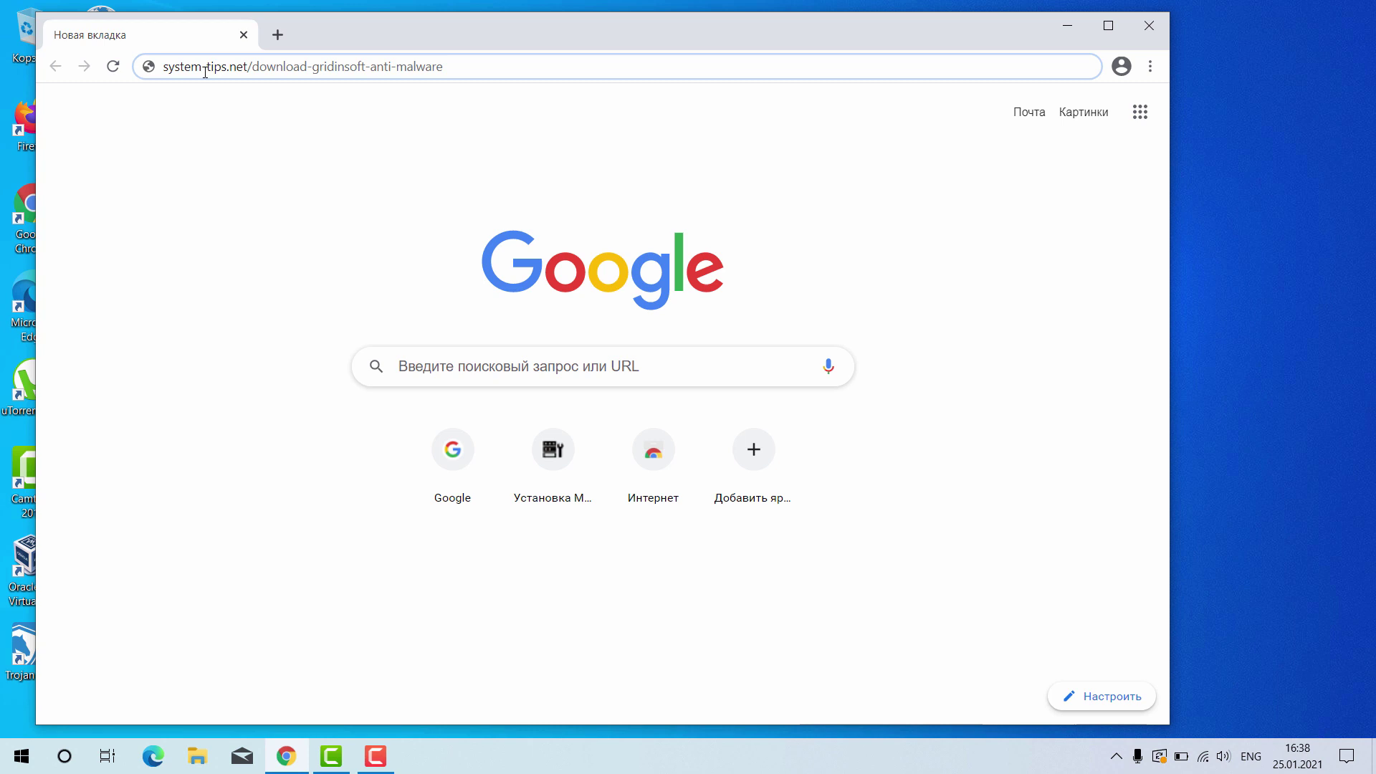
left_click_drag(165, 66, 524, 62)
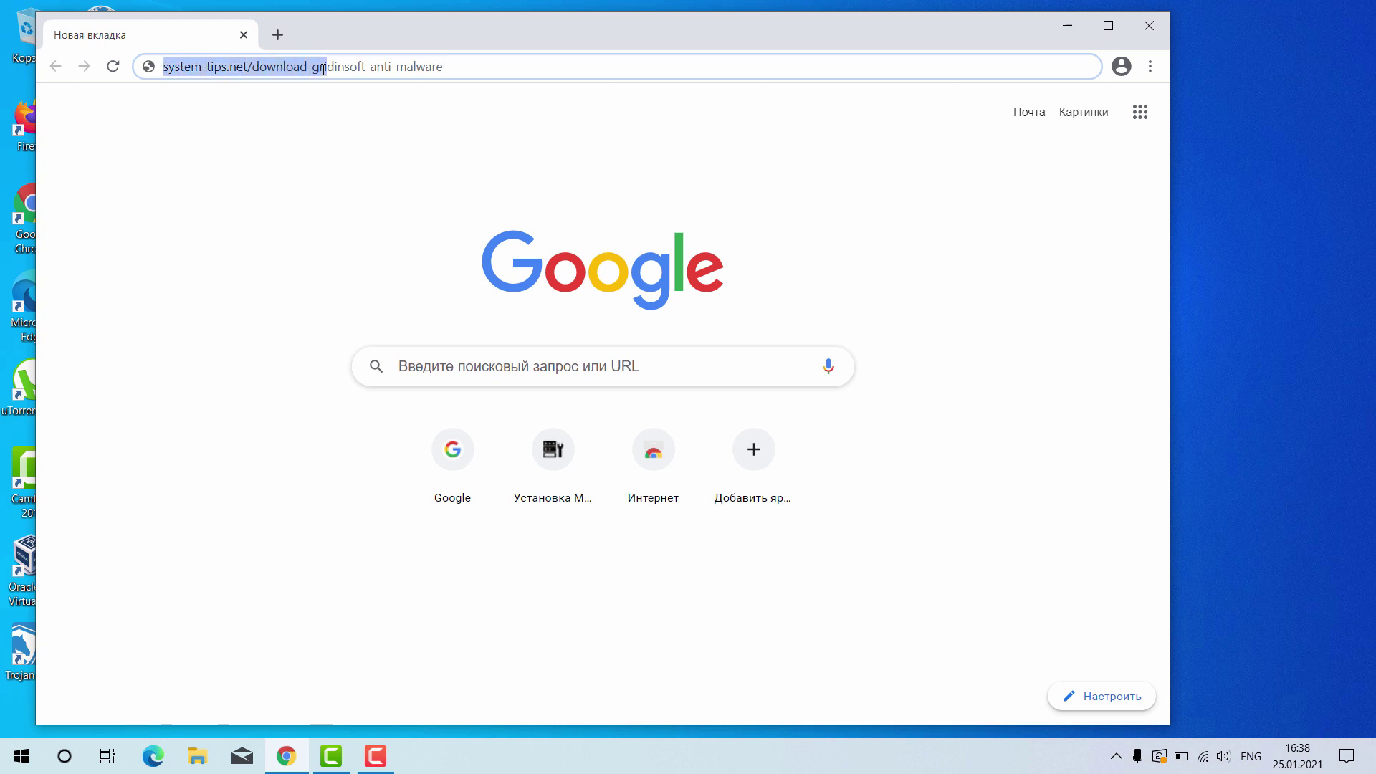
left_click(552, 63)
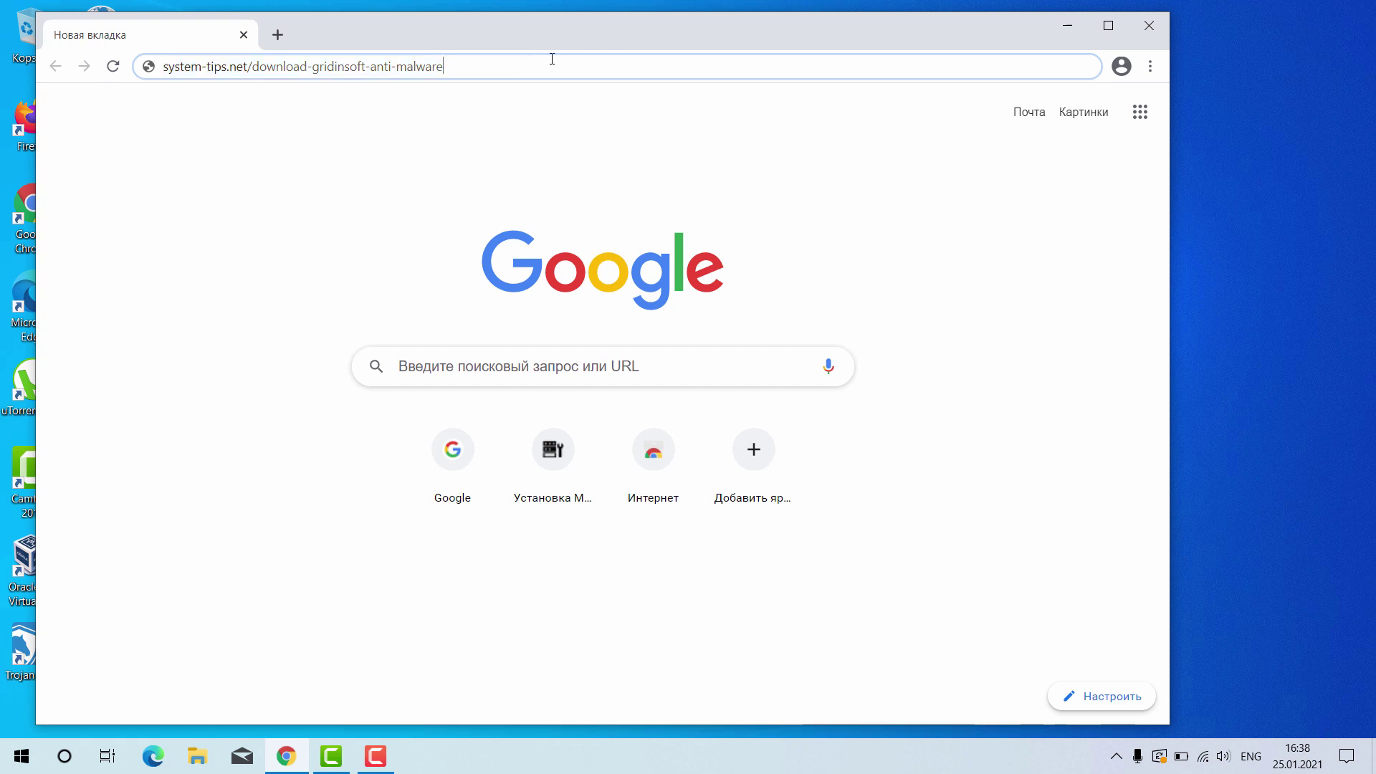
triple_click(450, 69)
left_click(457, 69)
key("Return")
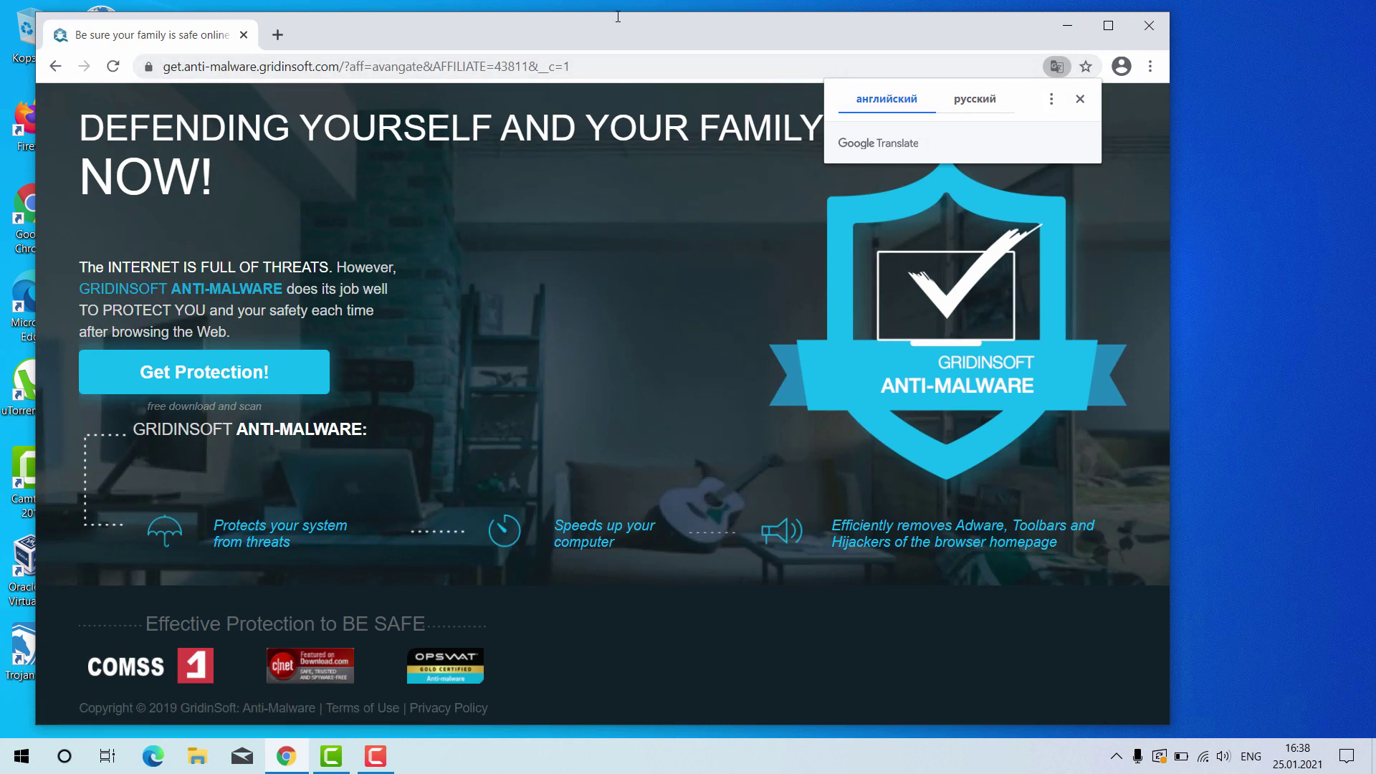
Dismiss the translate popup and download setup-antimalware-avangate (1).exe via Get Protection!
left_click(1082, 102)
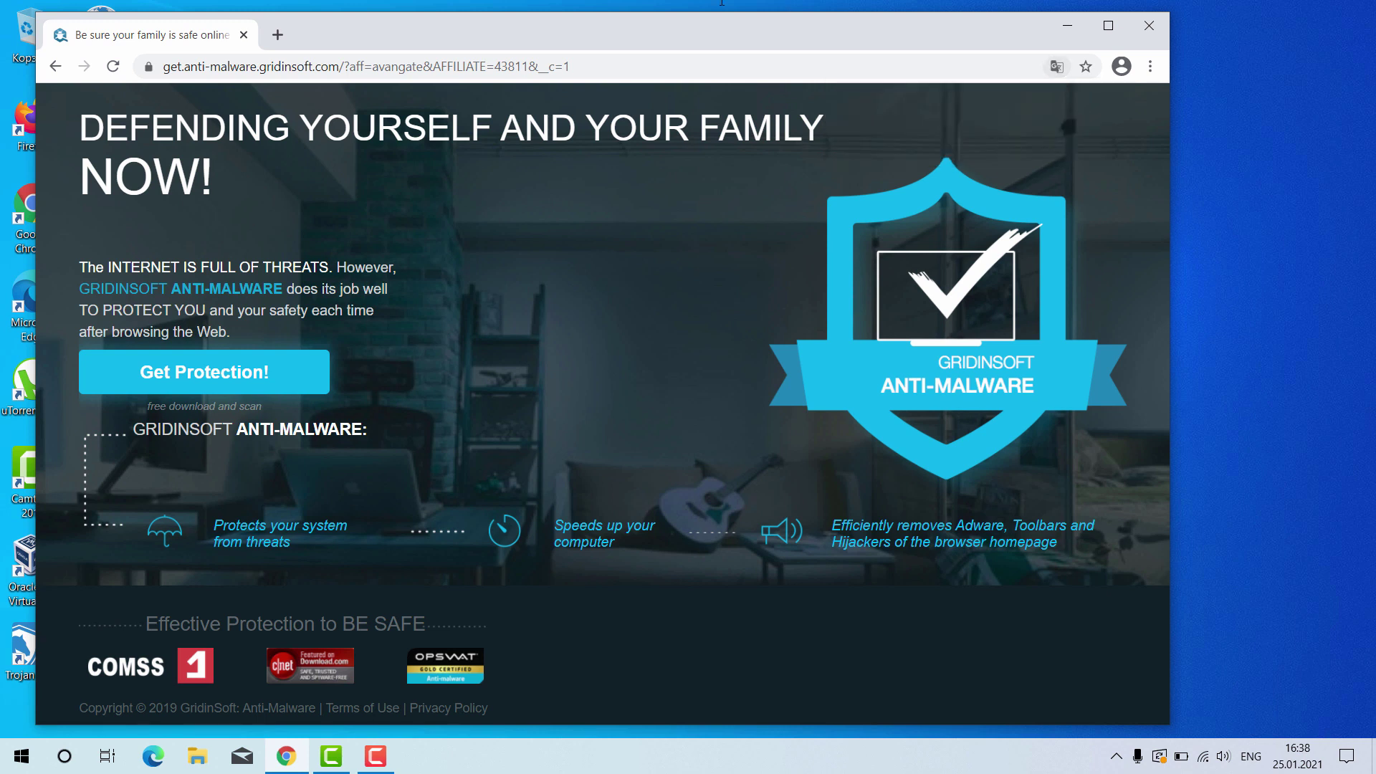
left_click(188, 377)
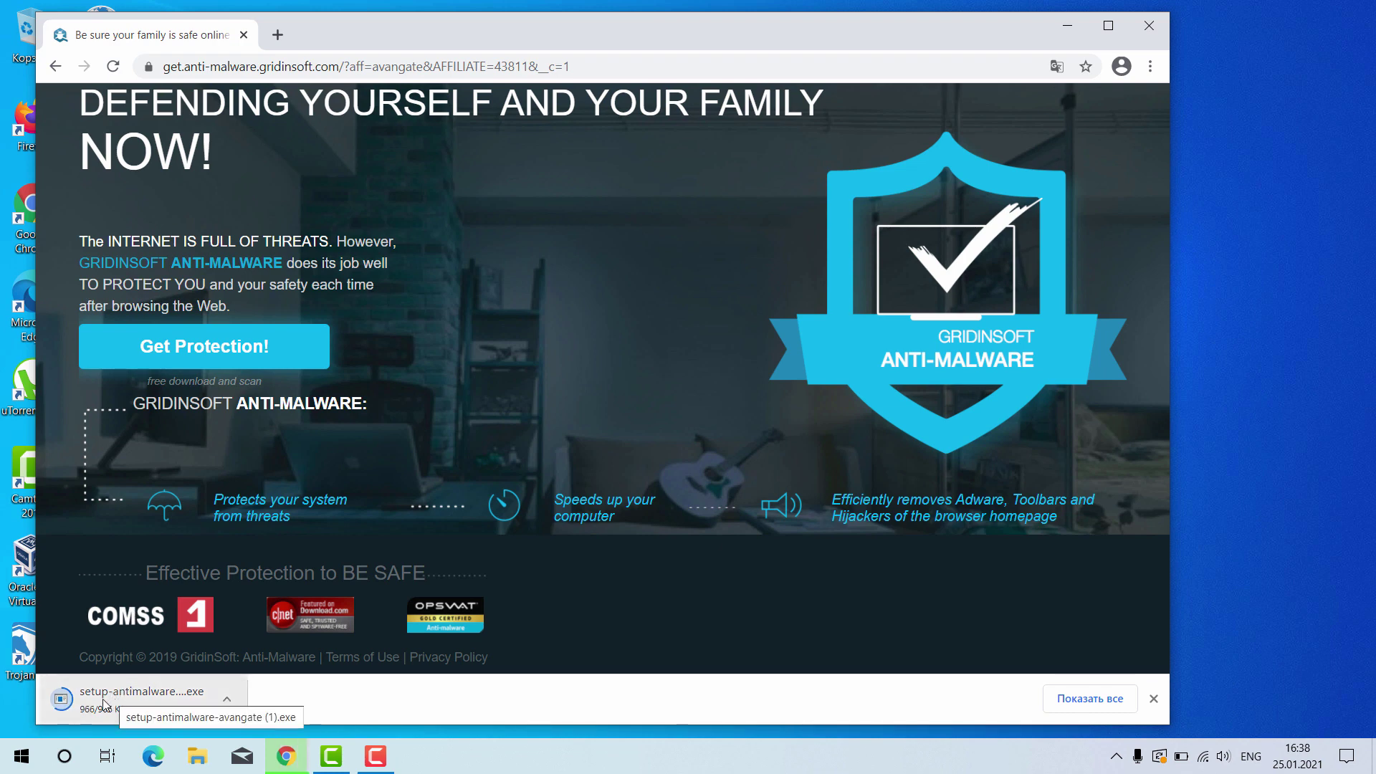
Run the downloaded setup file, install GridinSoft Anti-Malware, and finish the wizard
left_click(162, 706)
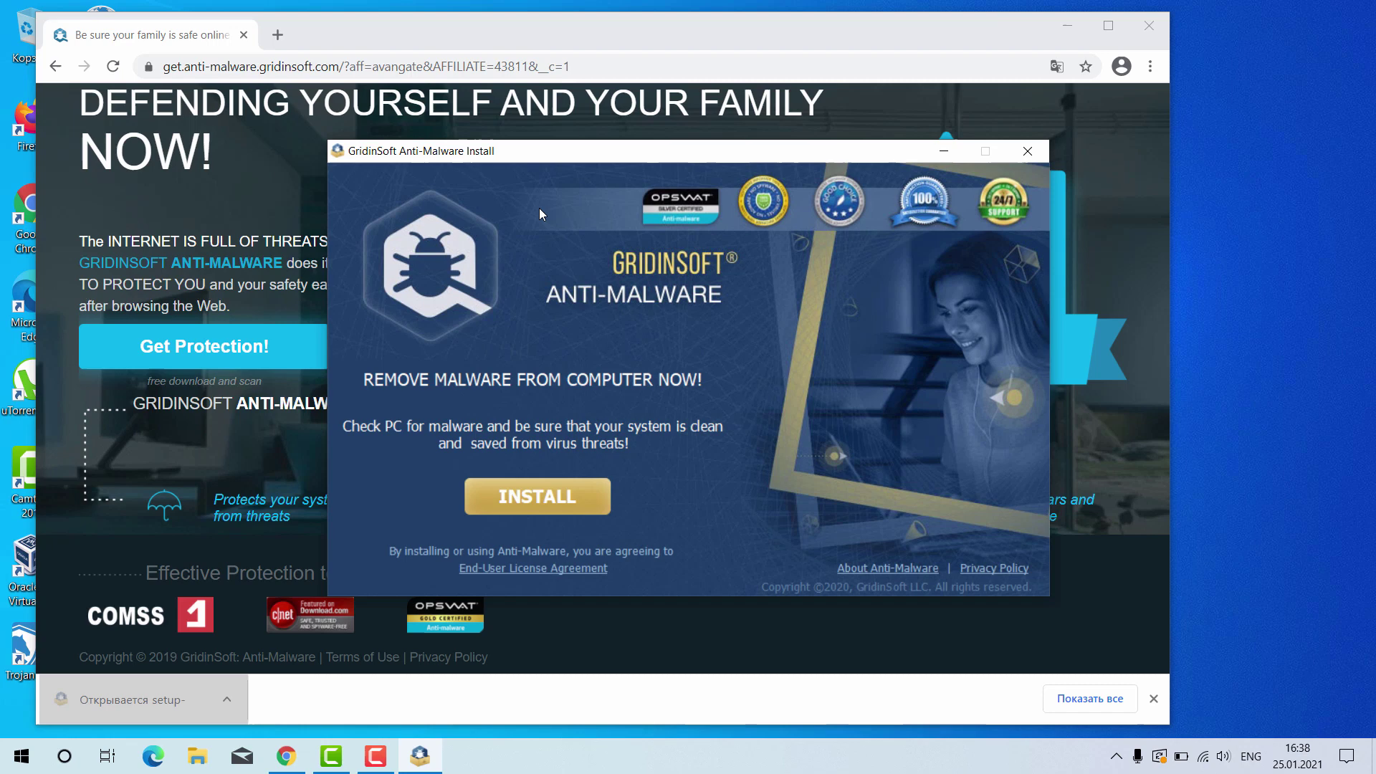
left_click(530, 499)
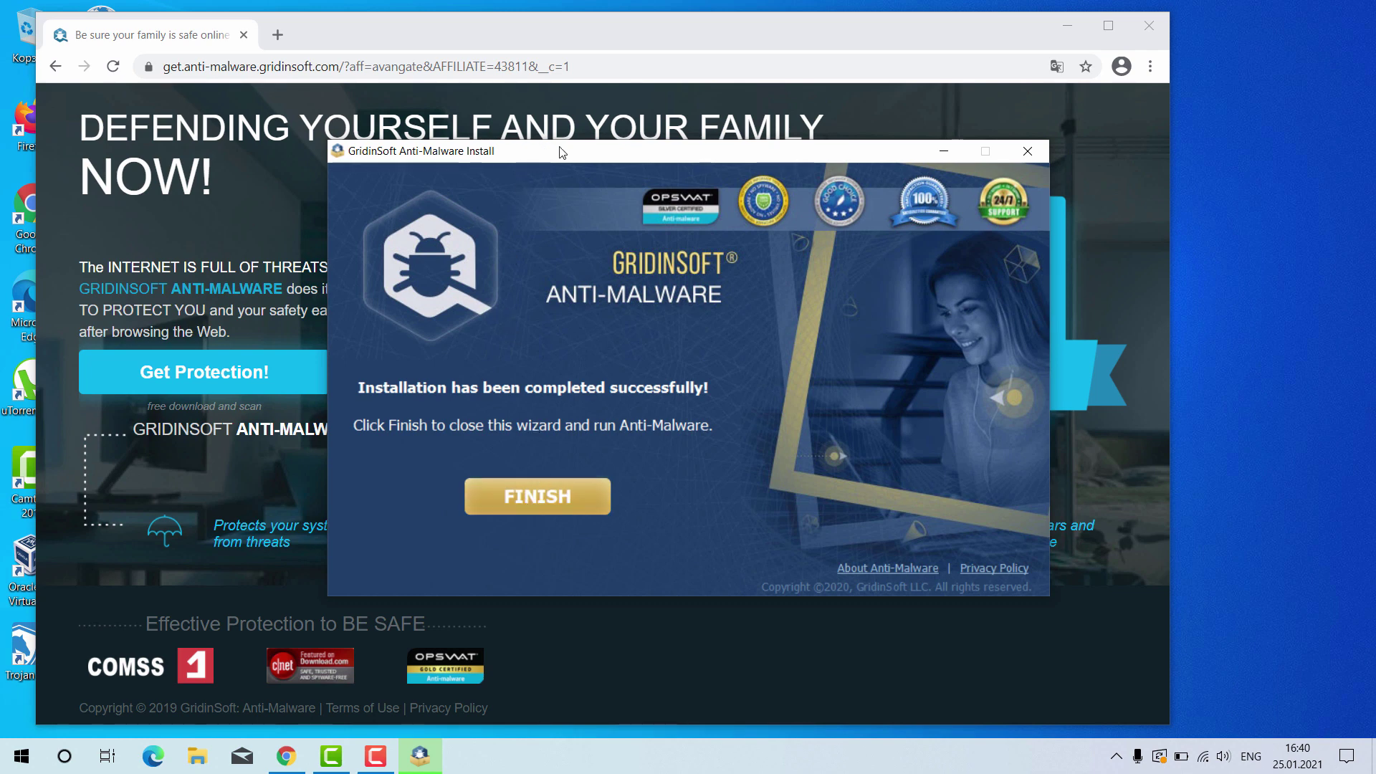
left_click_drag(564, 149, 563, 142)
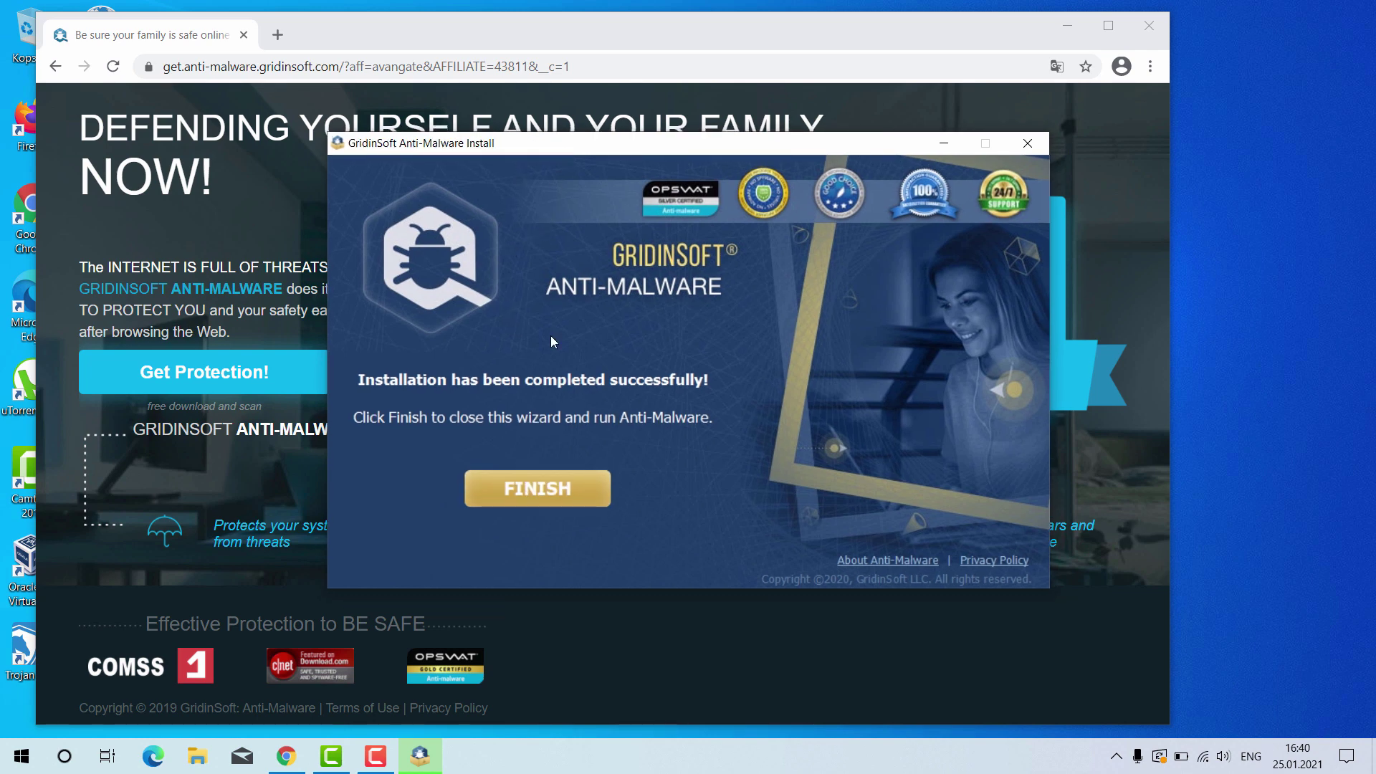
left_click(539, 488)
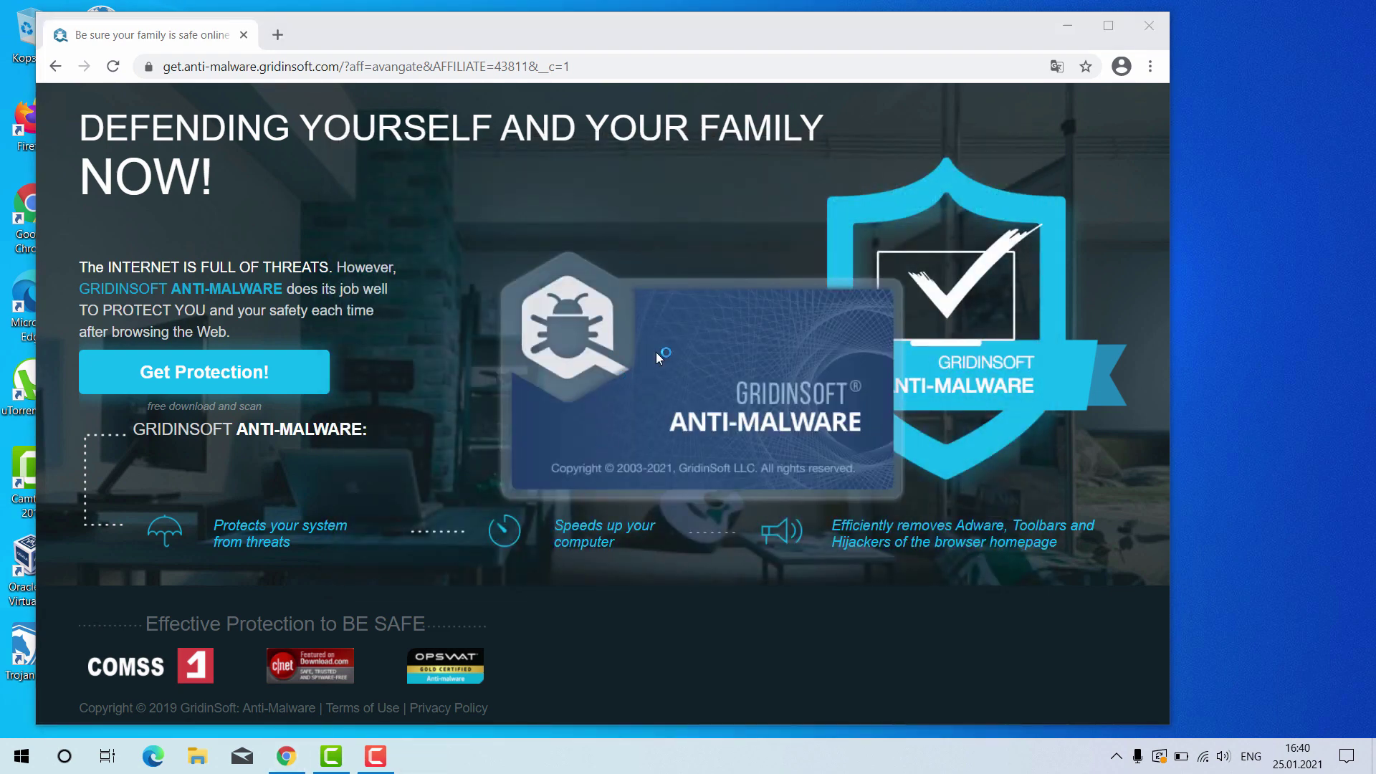
Close the Chrome window so the Anti-Malware main scanner window appears
left_click(1149, 27)
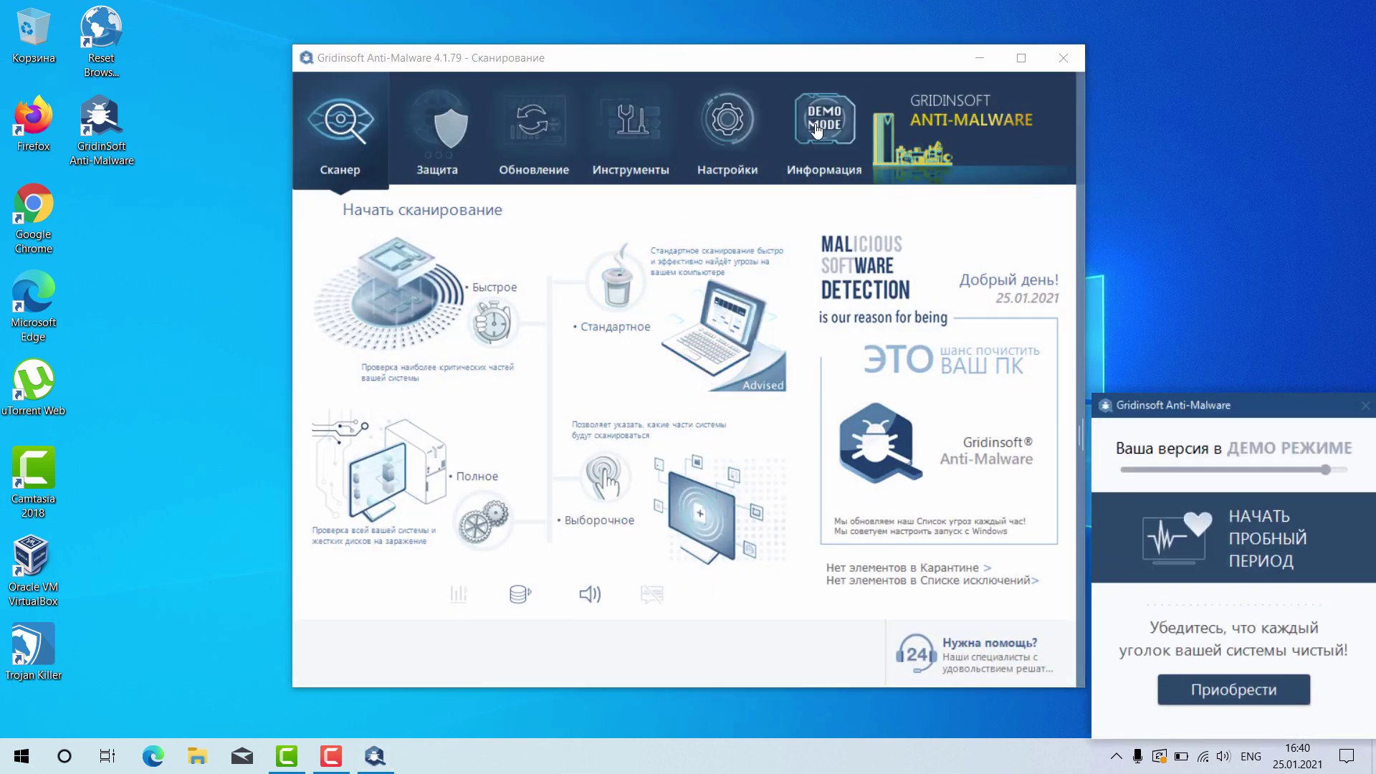
Choose the English flag under Настройки > Язык, then go back to the scan page
left_click(711, 173)
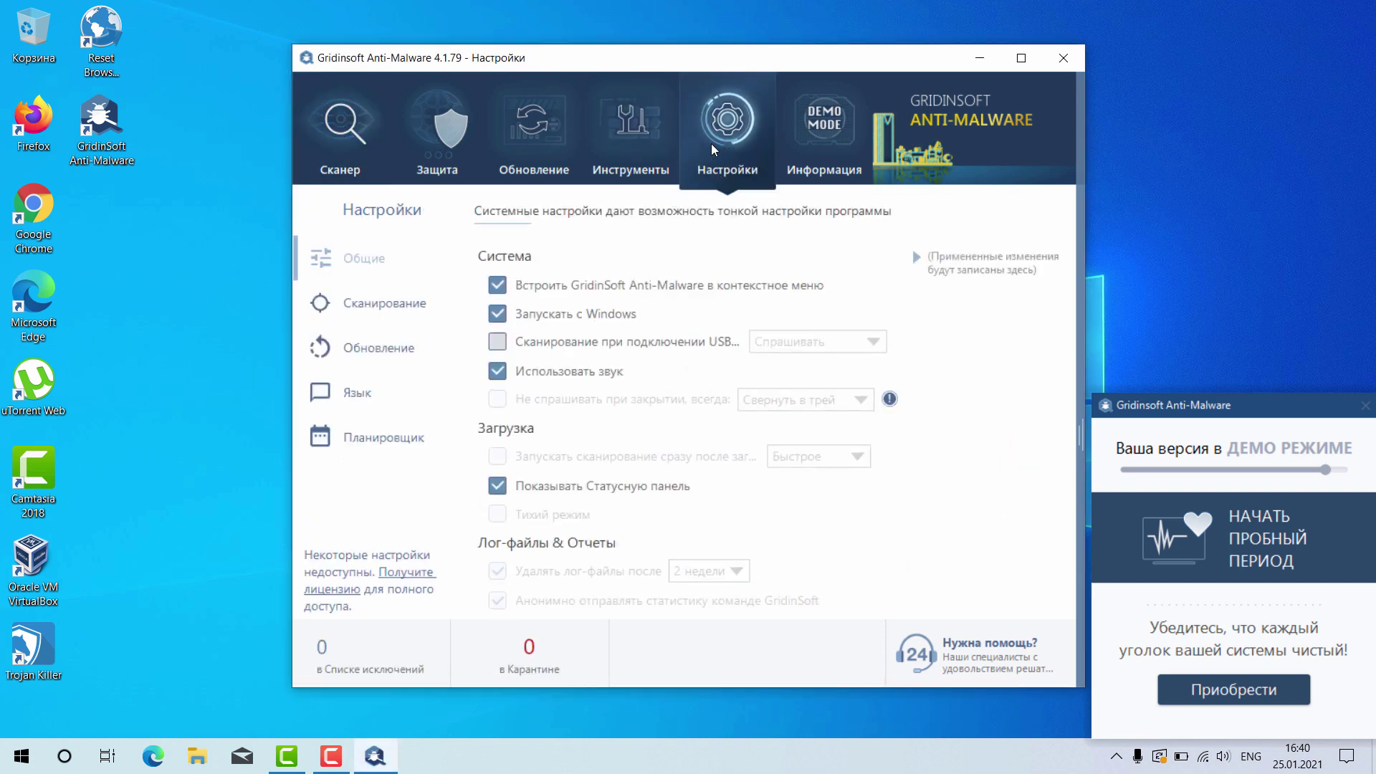
left_click(357, 393)
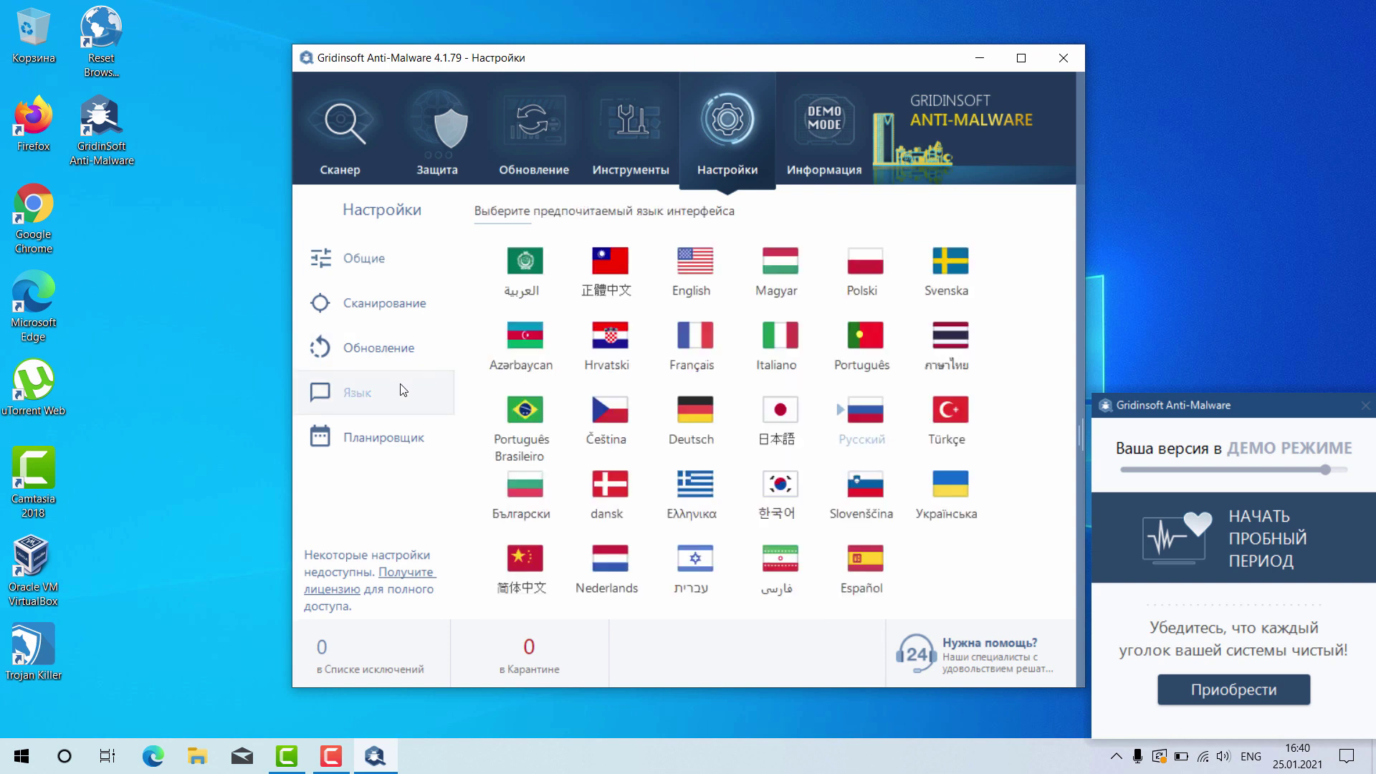
left_click(696, 267)
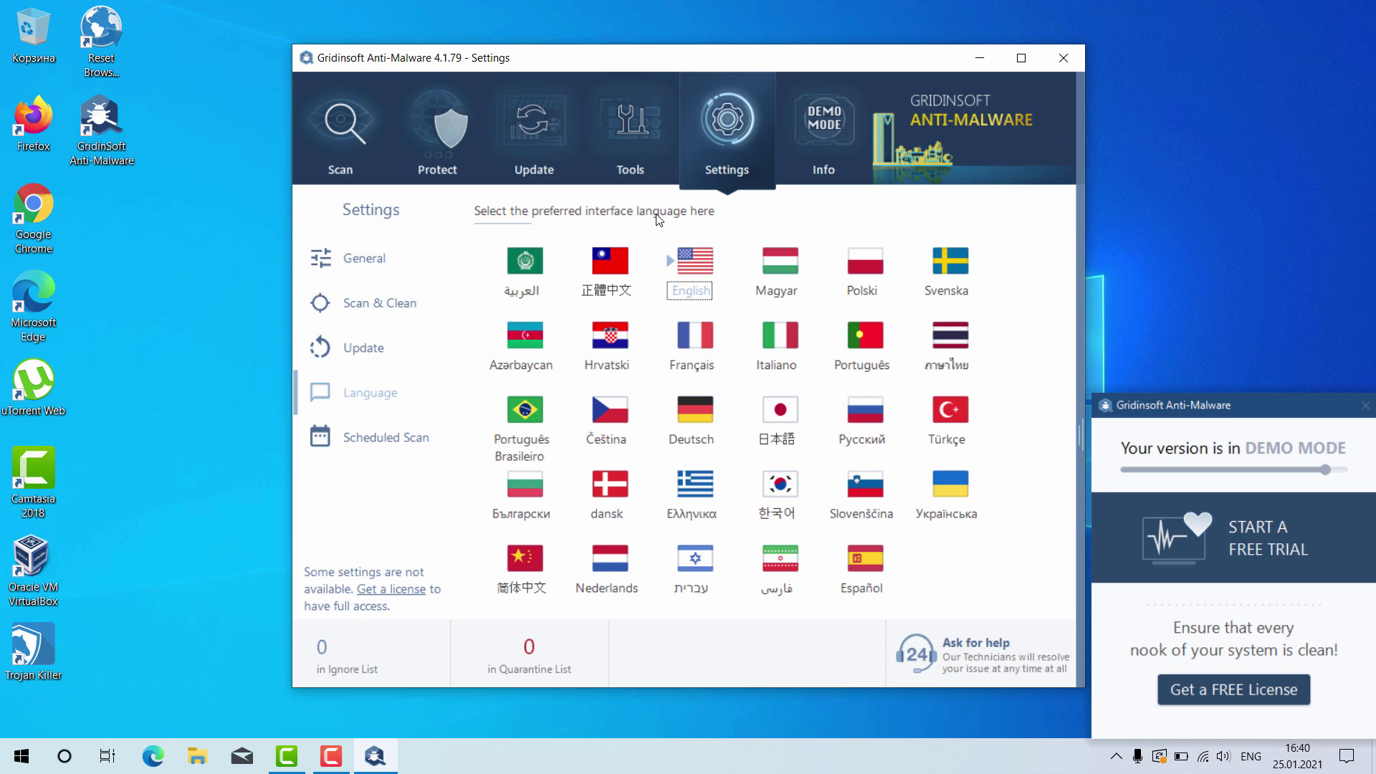
left_click_drag(656, 65, 641, 63)
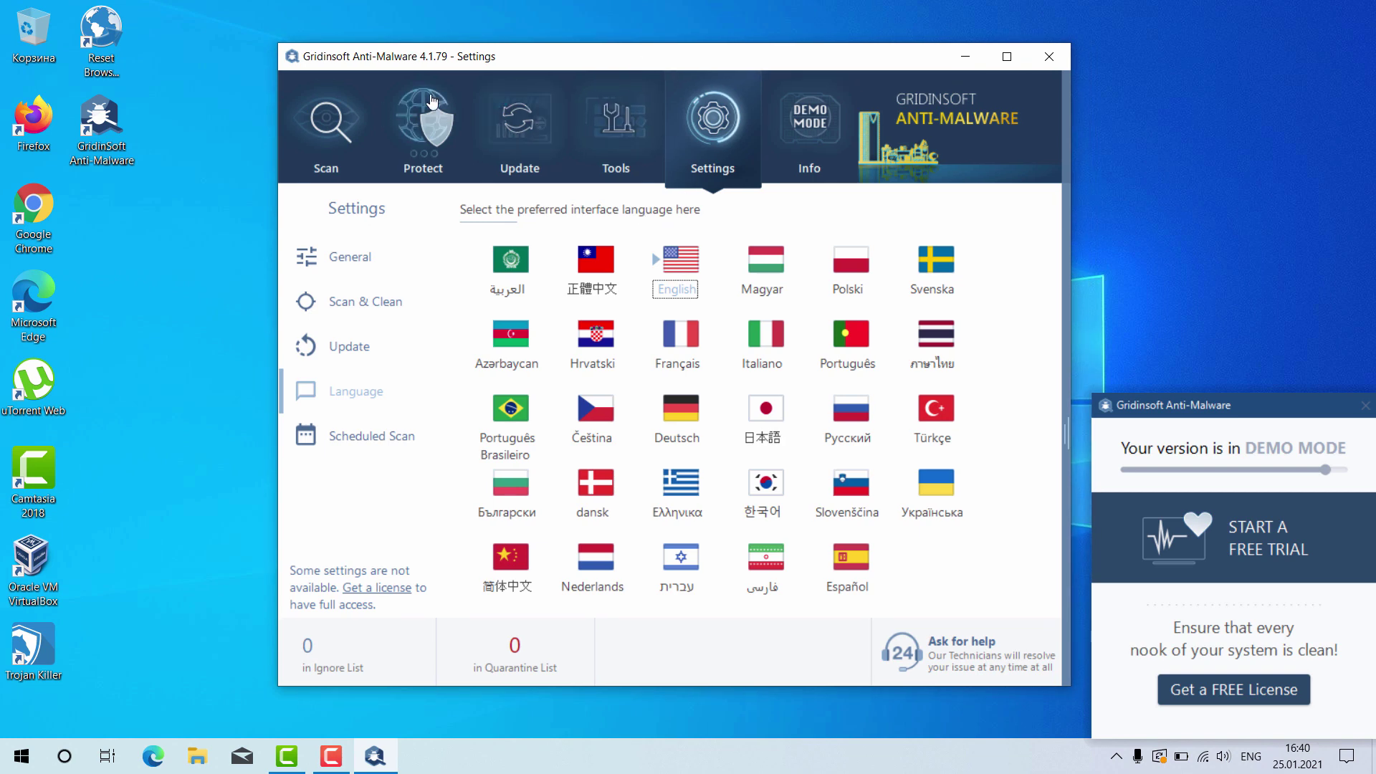
left_click(340, 130)
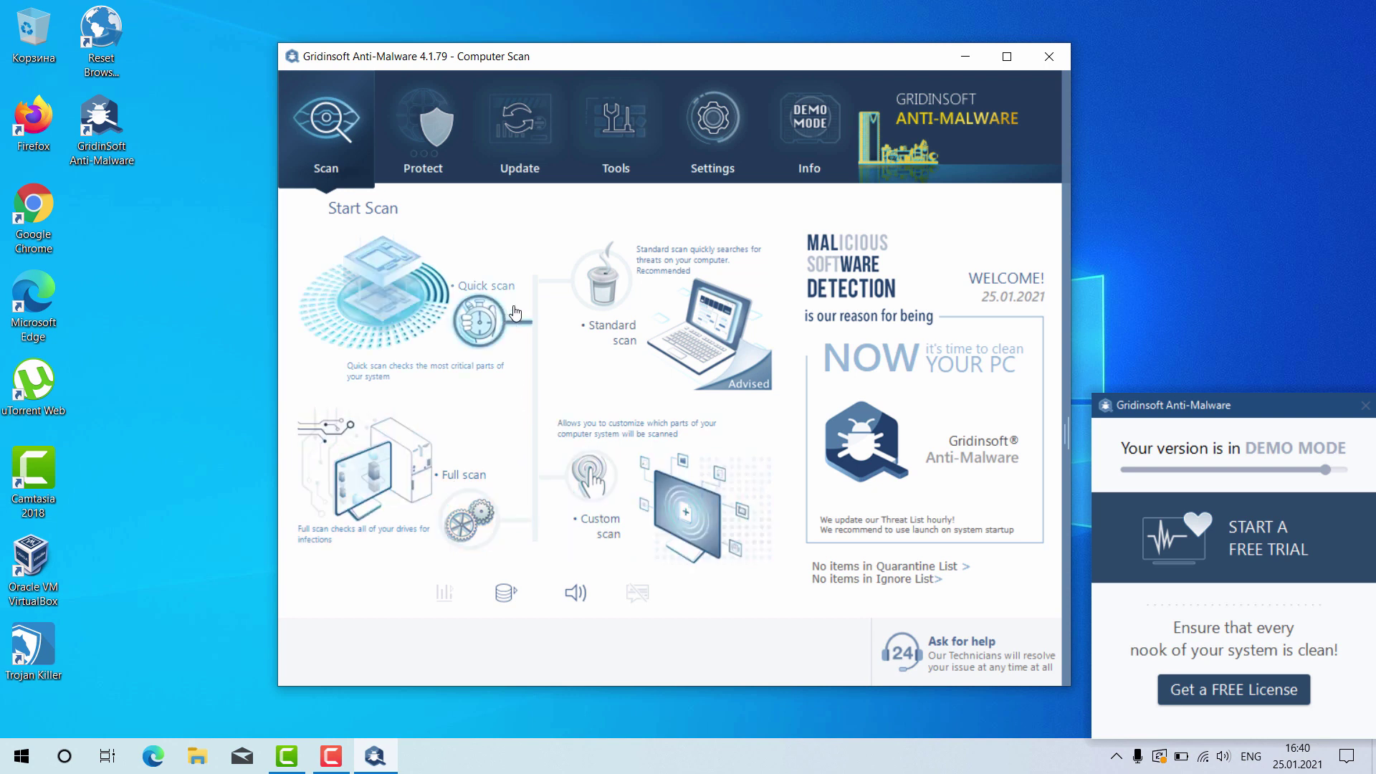
Start a Quick scan and view the Additional Tools page while it runs
left_click(394, 330)
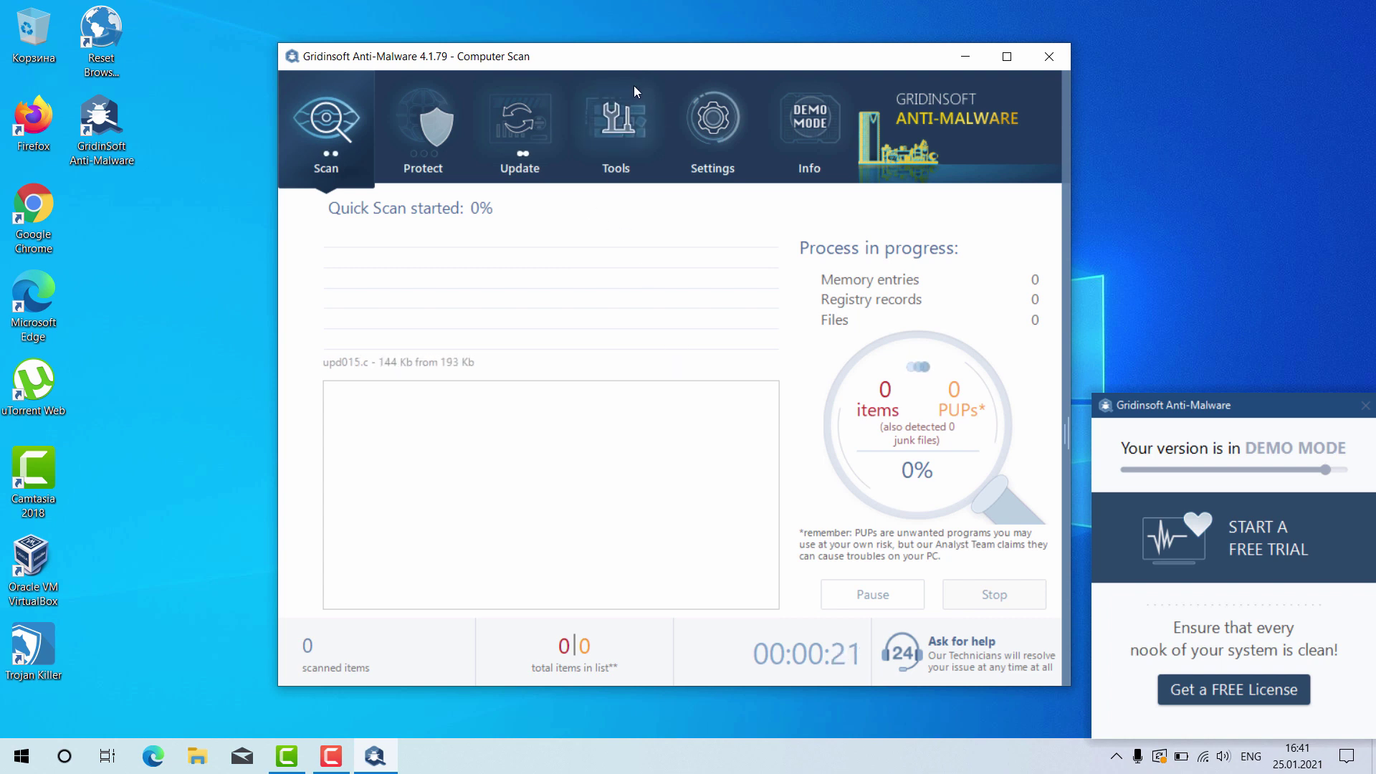
left_click(610, 125)
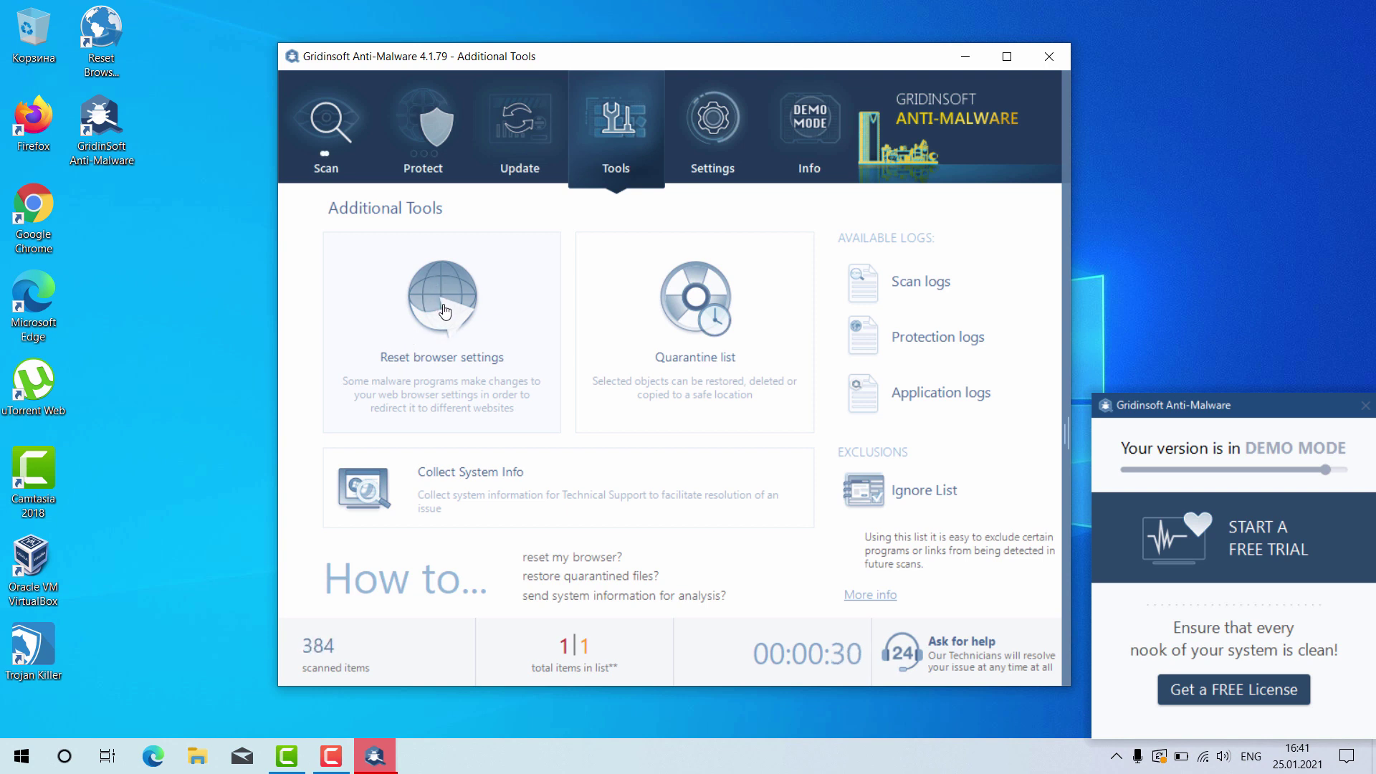
Visit the Info and Settings pages, then view the finished Quick Scan's 3 detected objects
left_click(409, 342)
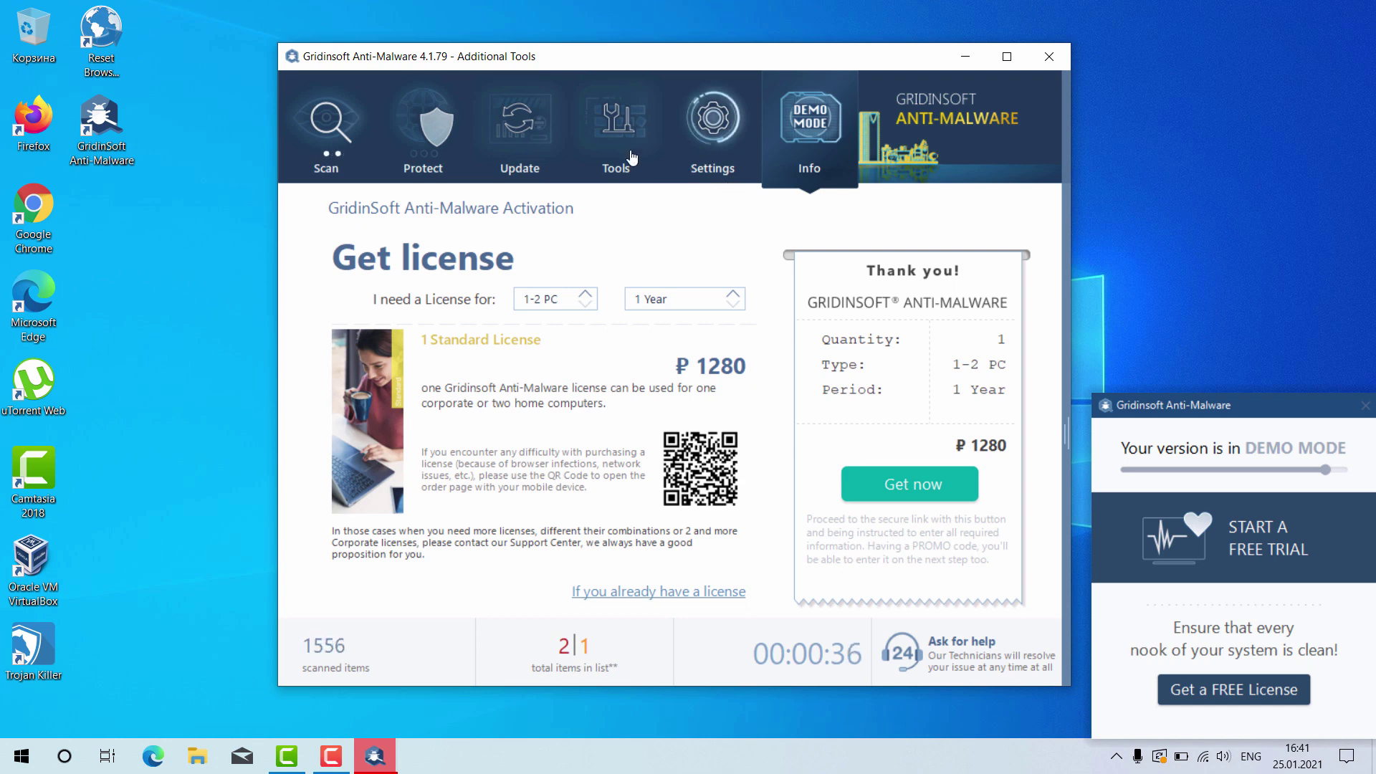
left_click(717, 149)
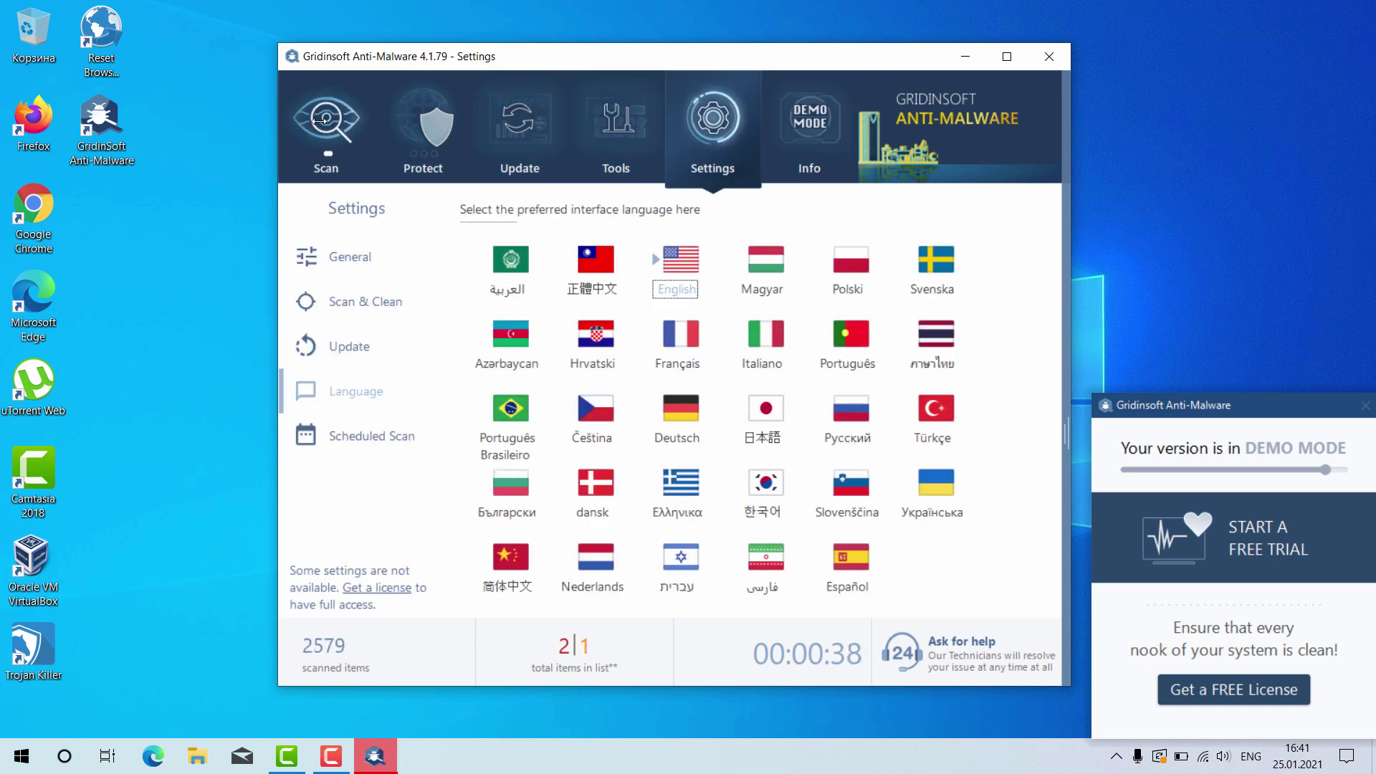
left_click(323, 124)
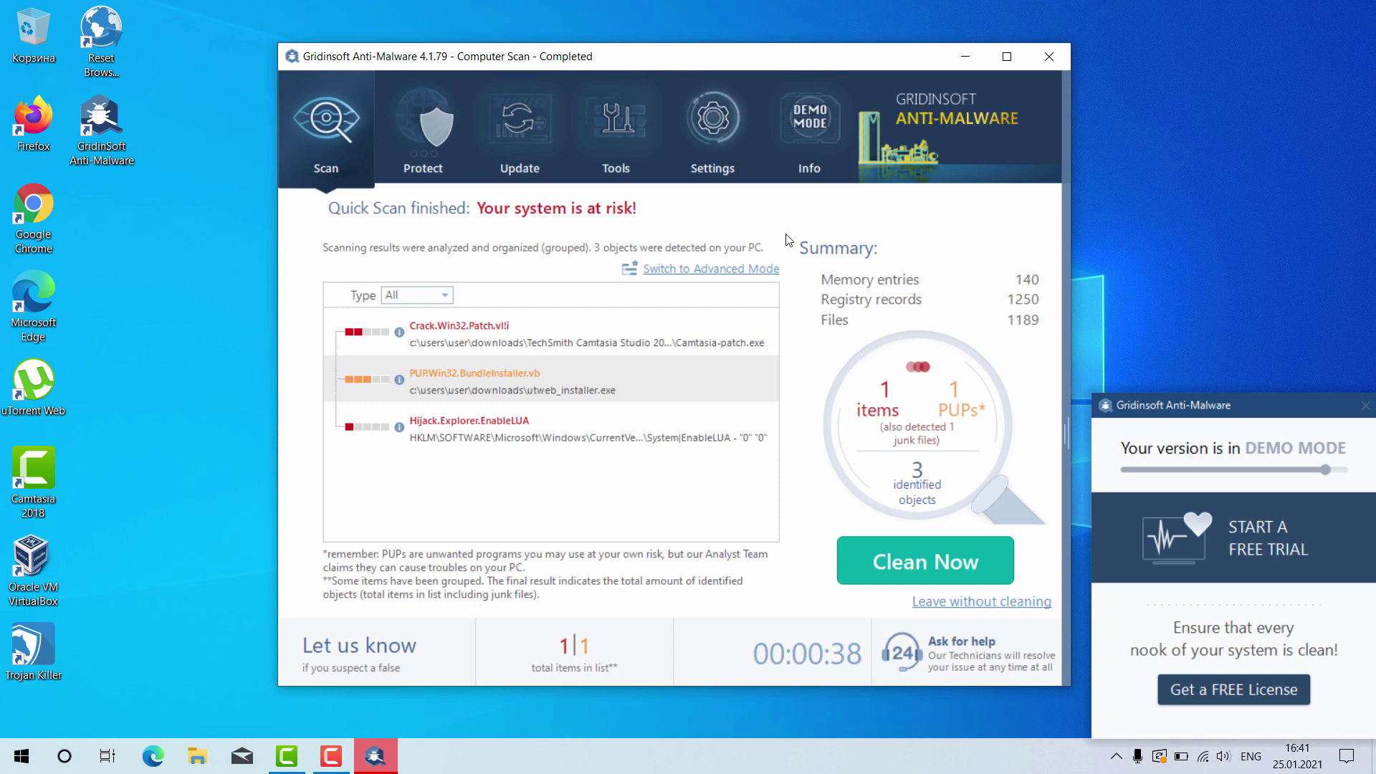
Choose Clean Now on the three detected threats, bringing up the Get license page
left_click(909, 575)
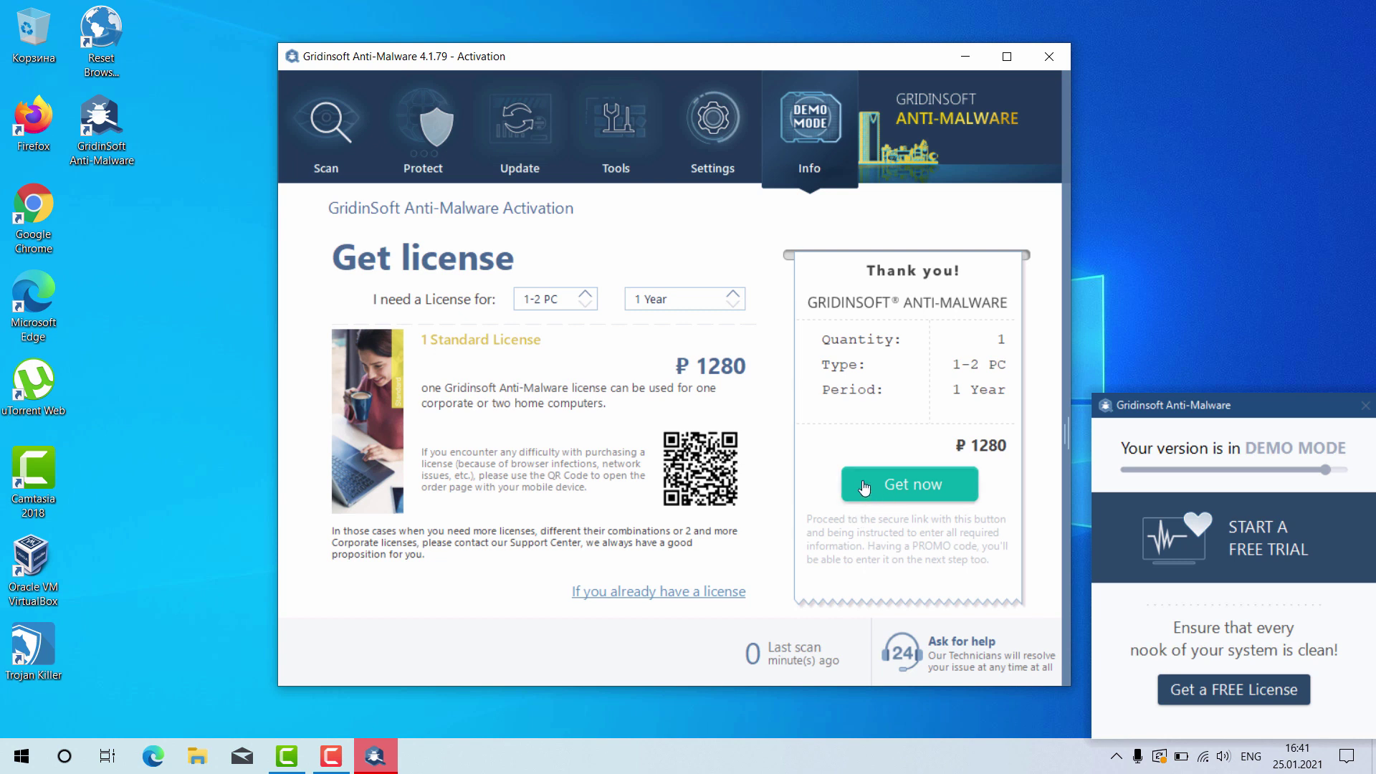